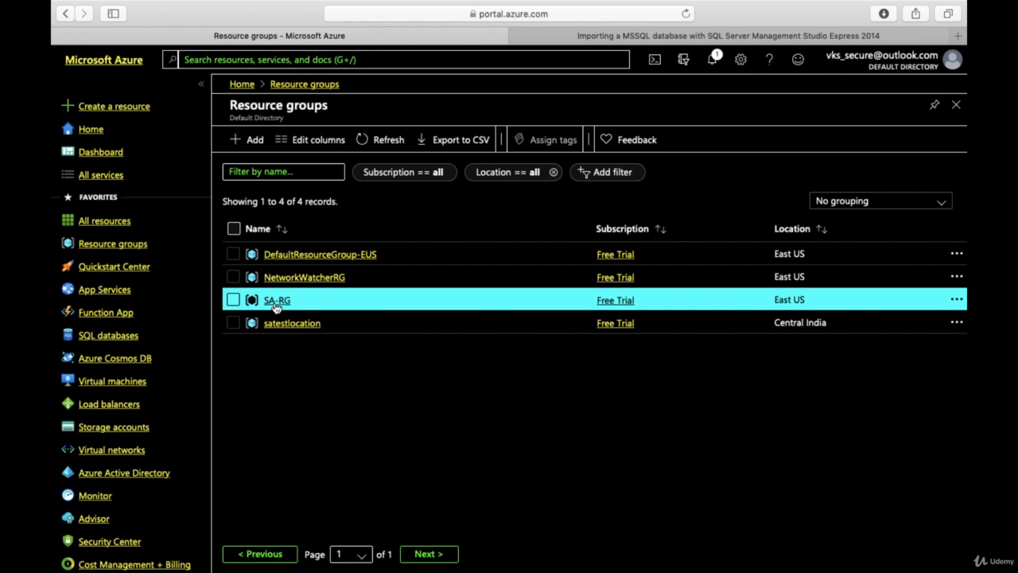
Step: Open the SQL databases service and start creating a new SQL database
left_click(247, 57)
type("sql")
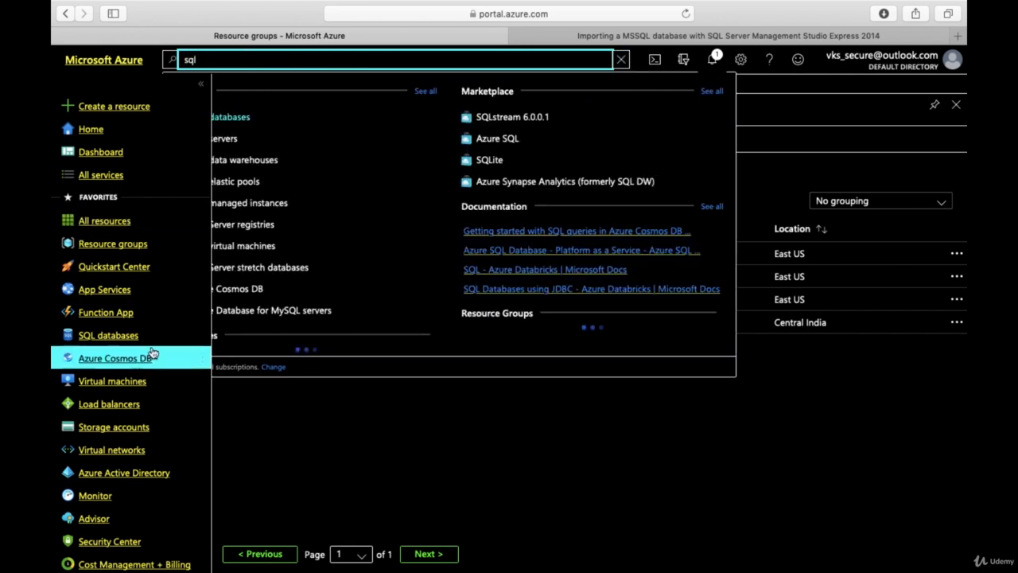
left_click(128, 336)
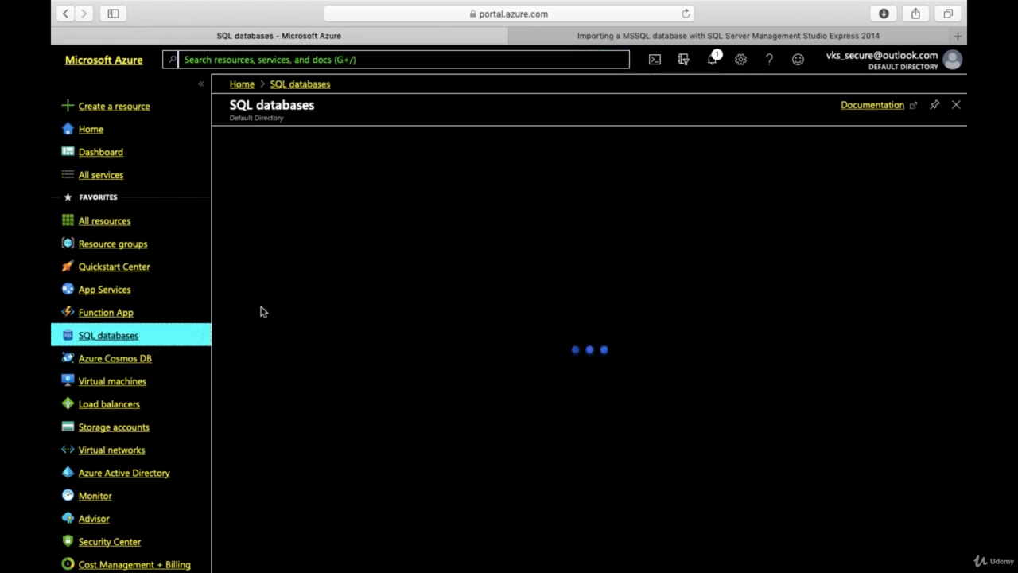
left_click(249, 141)
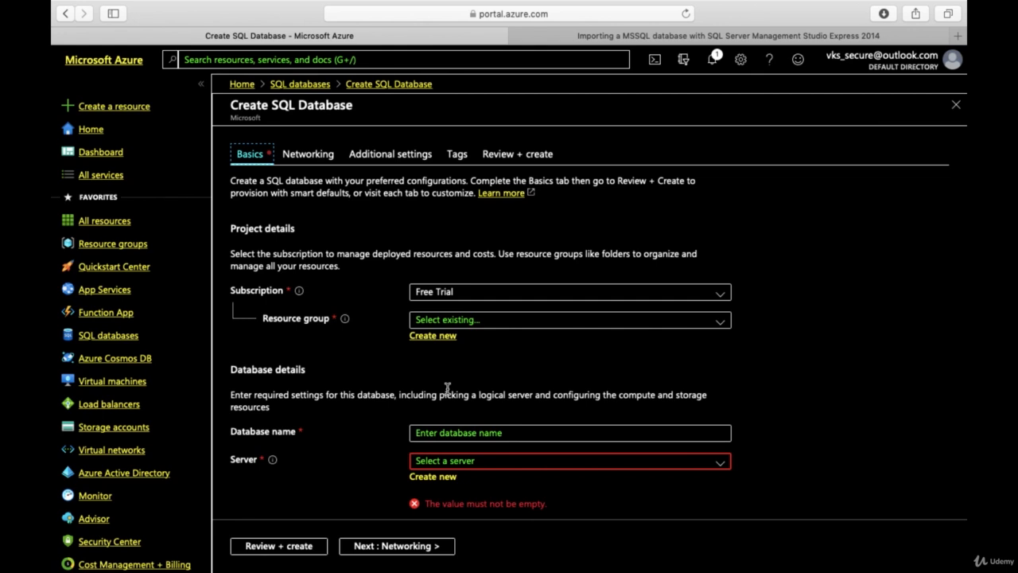
Step: Assign the new database to the SA-RG resource group and name it sa-sqldb389
left_click(452, 320)
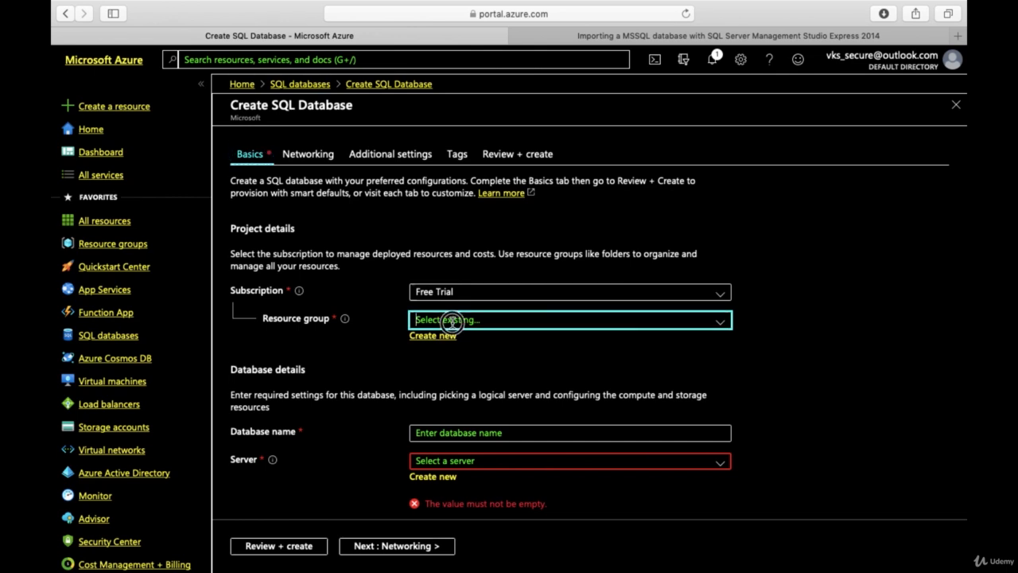
left_click(455, 388)
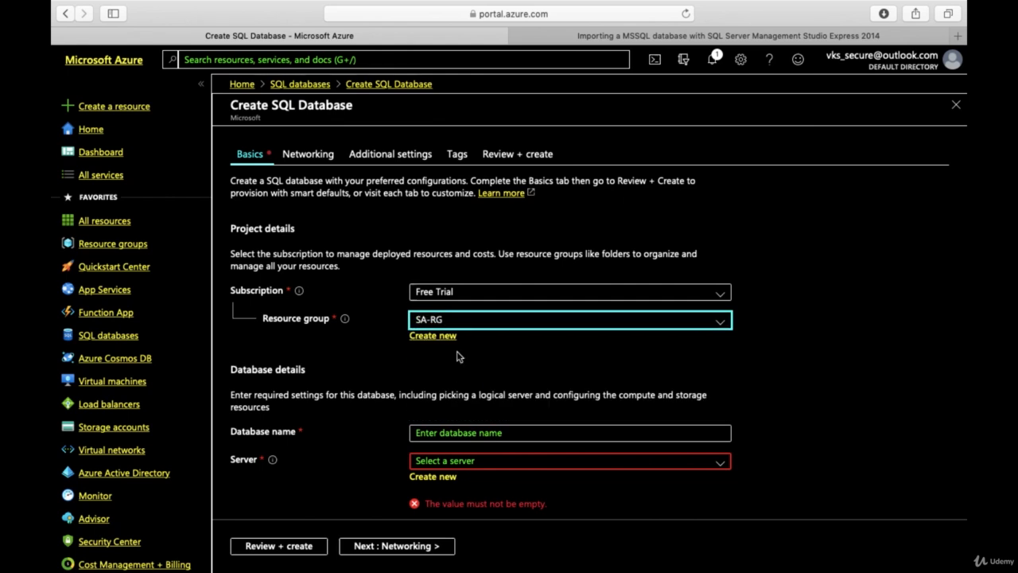
left_click(457, 433)
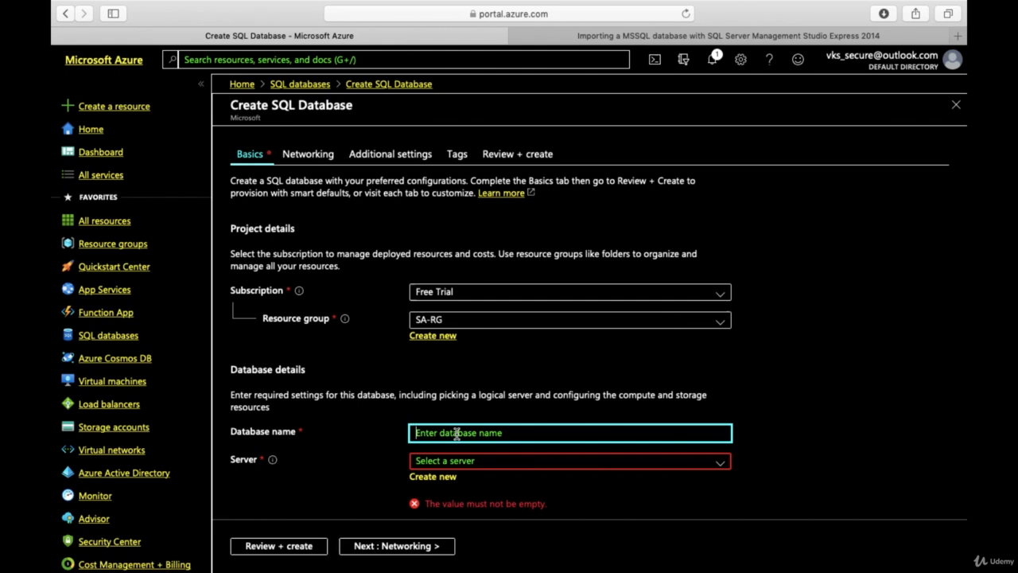
type("sa-sq")
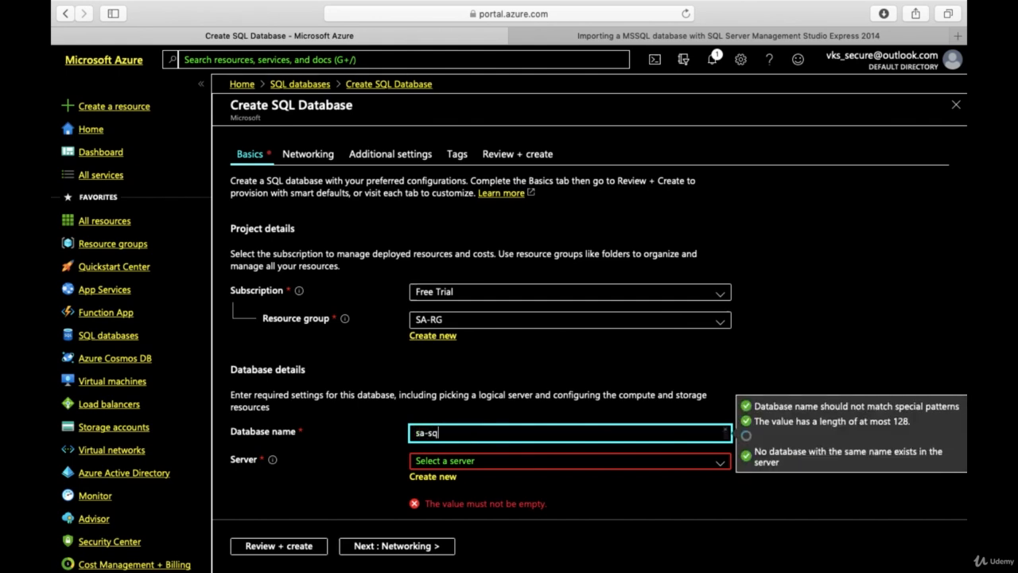
type("ldb")
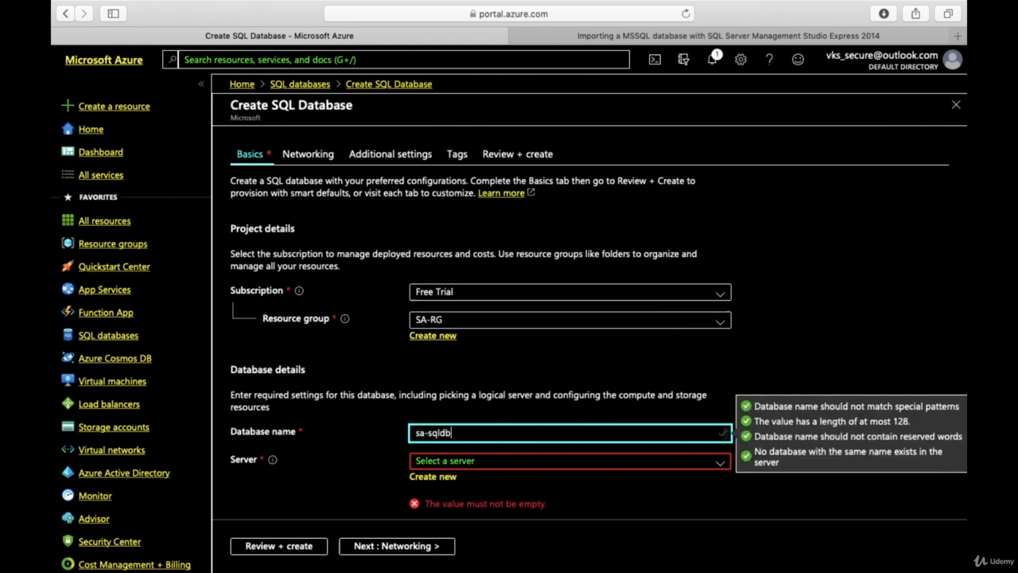
type("389")
Step: Start defining a new server for the database and name it sa-sqlserver389
left_click(434, 476)
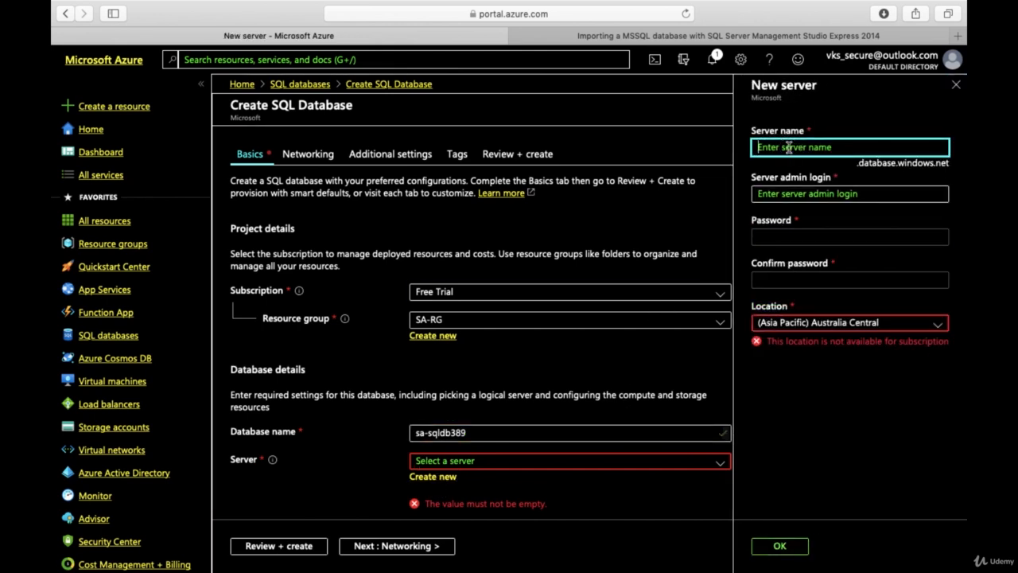
type("sa-s")
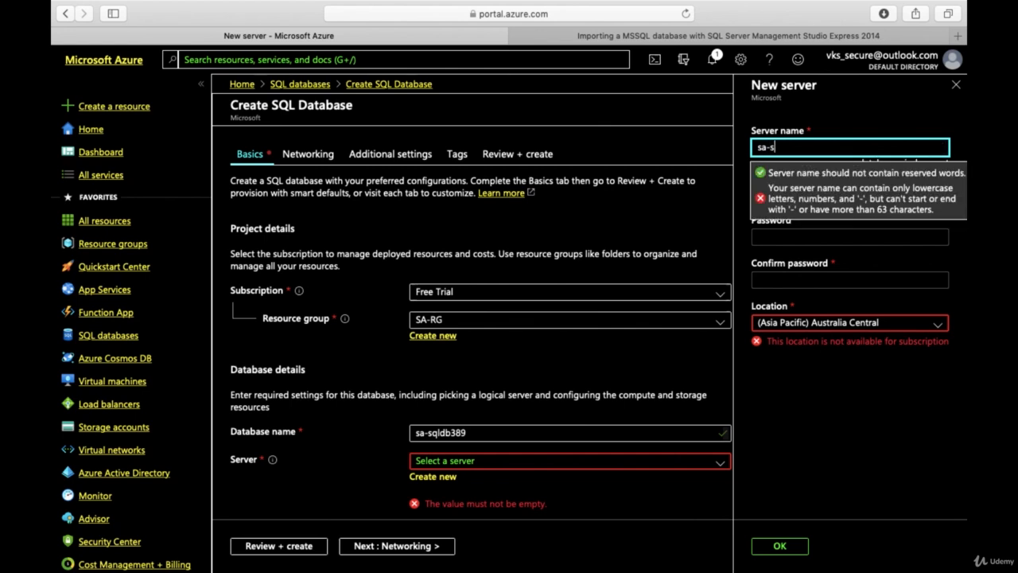
type("qlserver389")
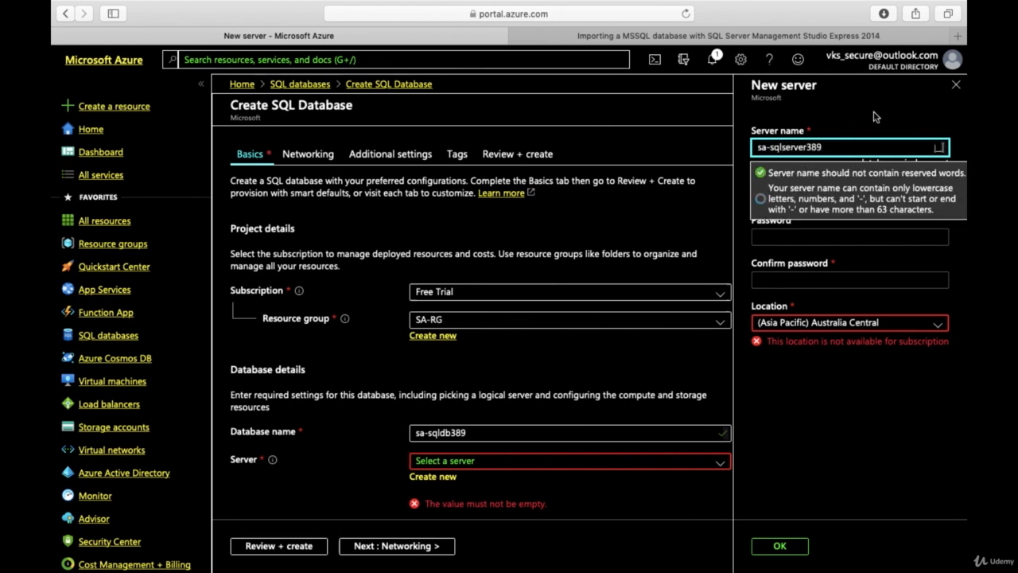
left_click(798, 193)
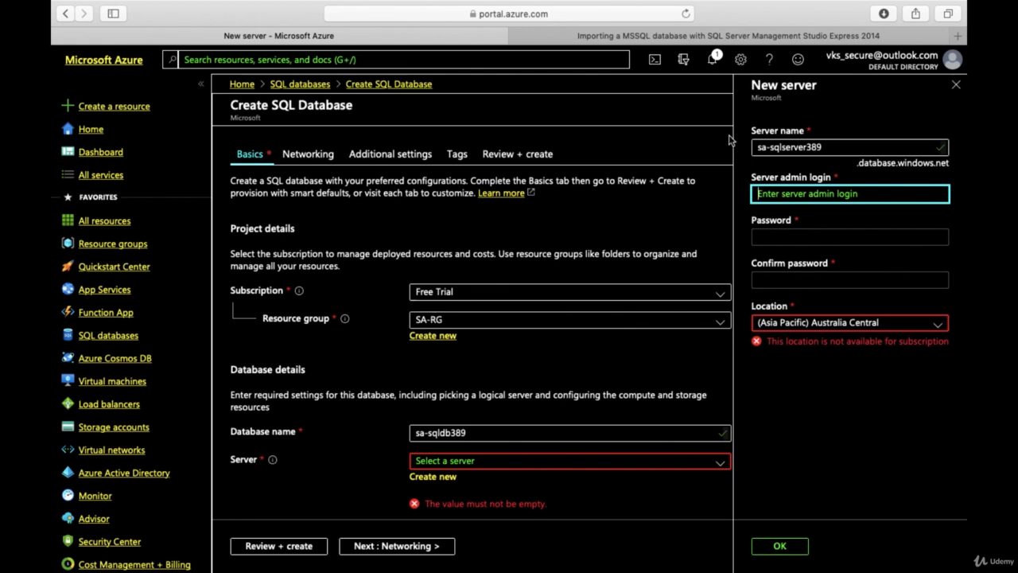
Step: Look at the Object Explorer screenshot in the MSSQL database import article, and return to the new server form
left_click(641, 41)
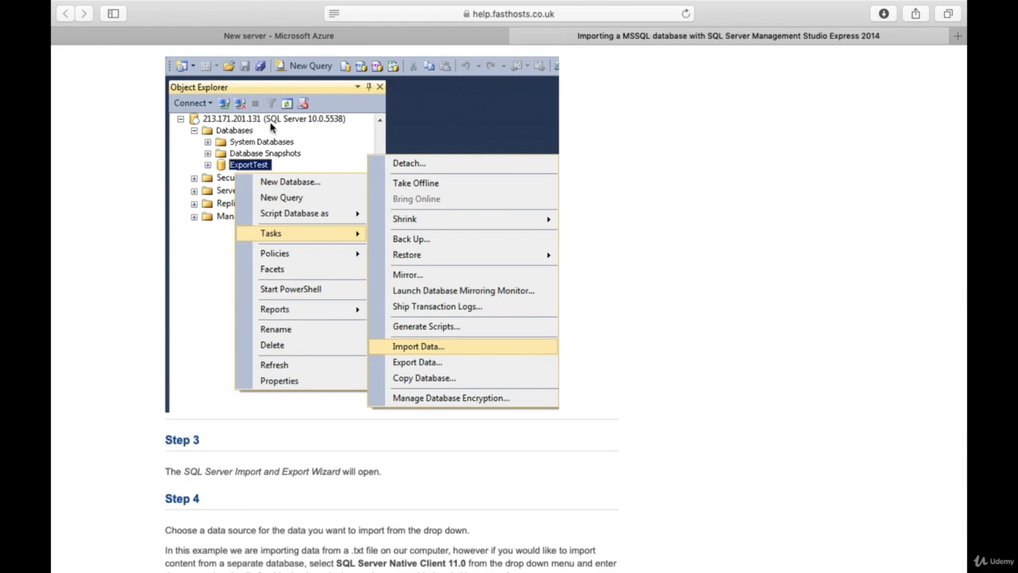
left_click(258, 37)
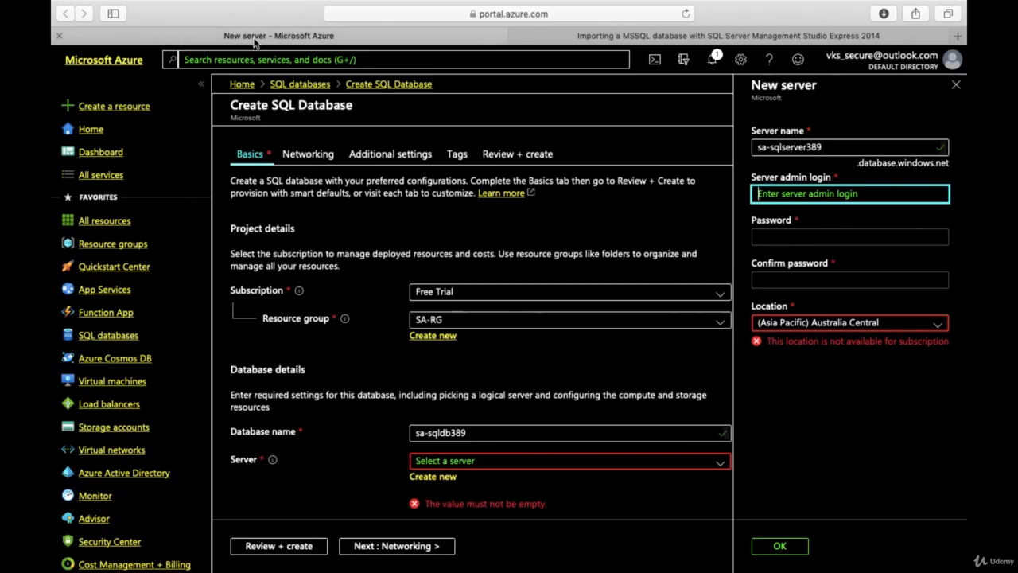
left_click(678, 36)
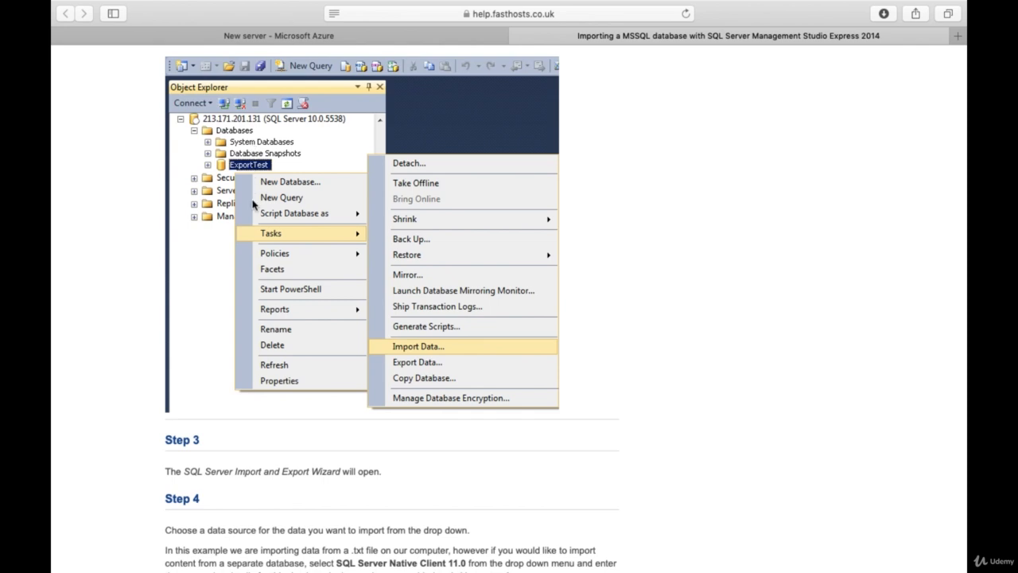
left_click(332, 37)
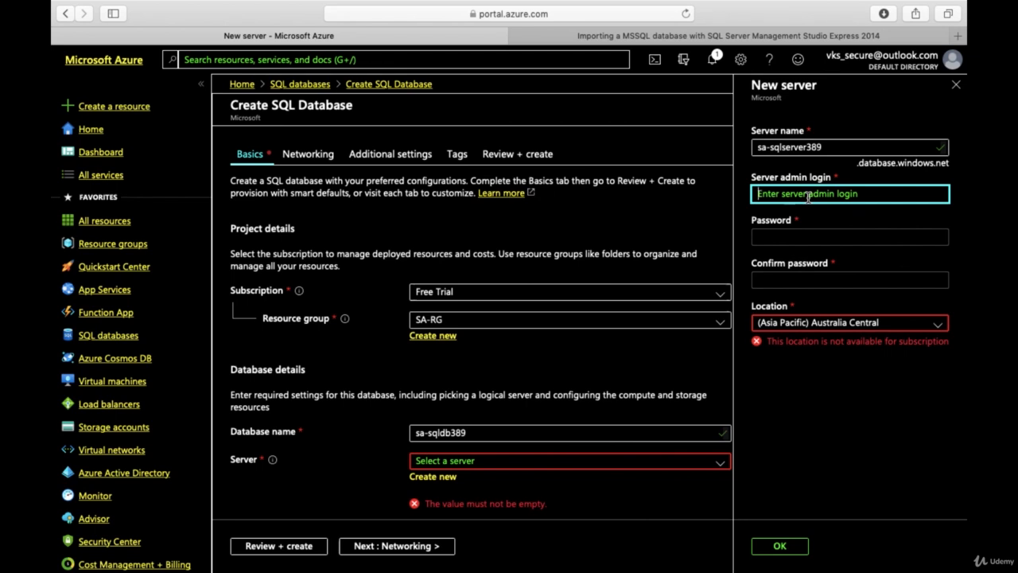
Step: Set the server admin login to sqlserverA and copy it into the SQL server note in Notes
type("sqlserver")
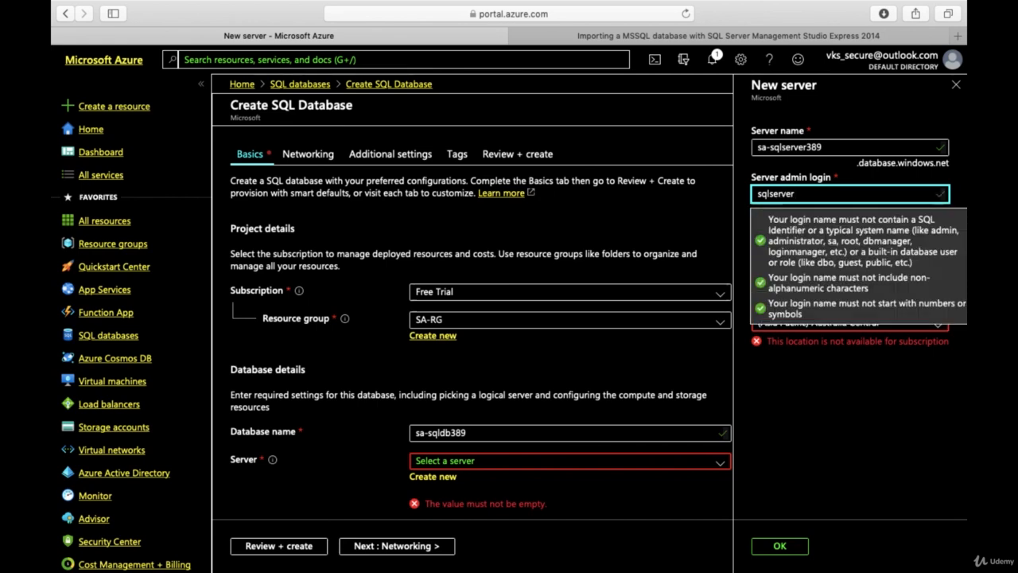
type("A")
left_click_drag(814, 195, 755, 194)
key("super+c")
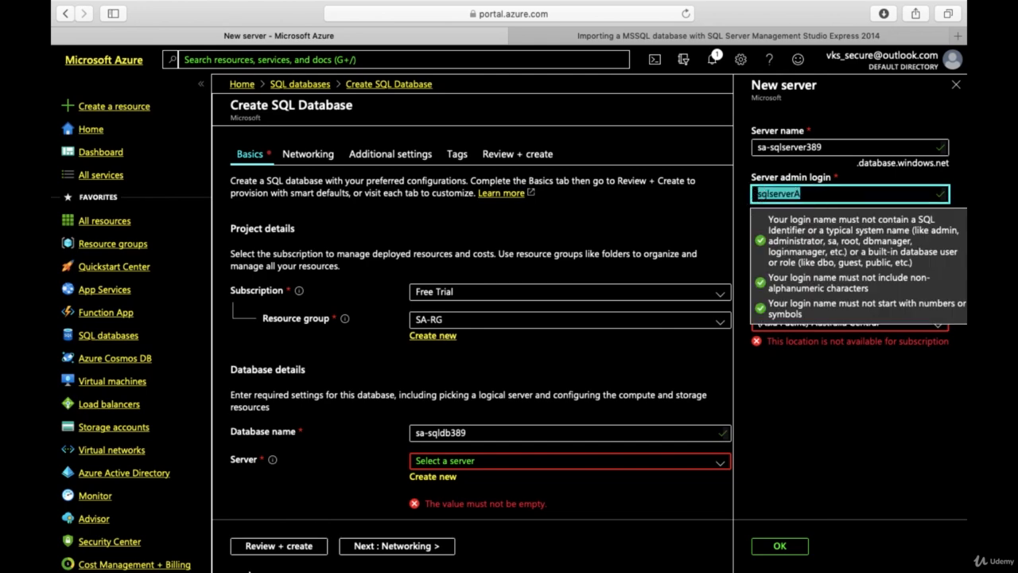
left_click(253, 556)
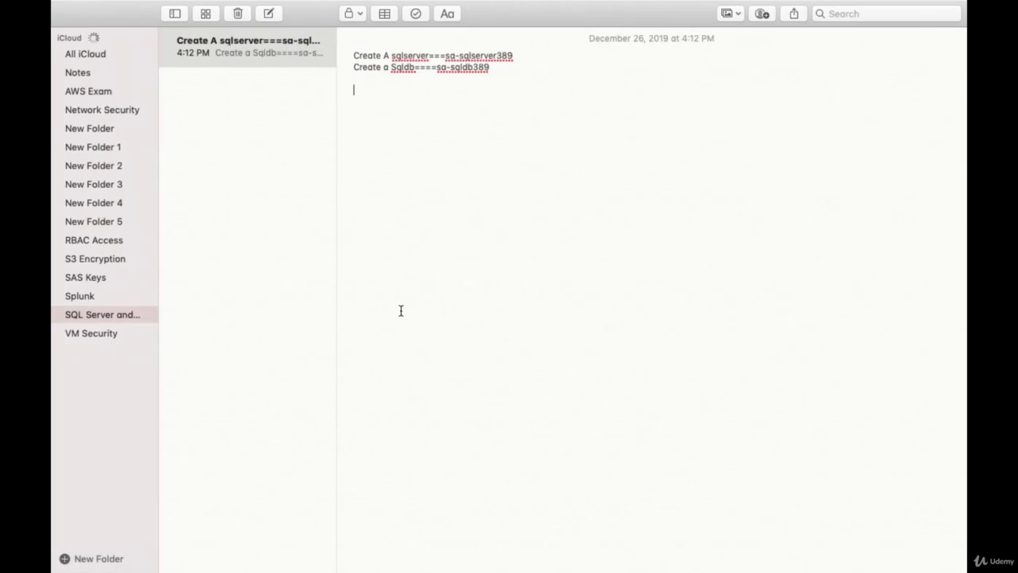
key("Return")
key("super+v")
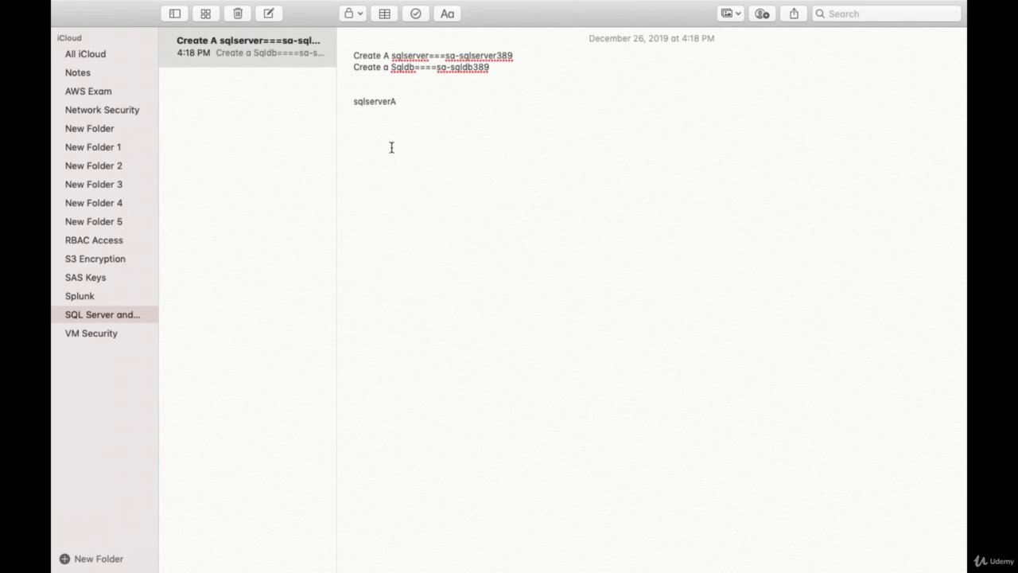
left_click(159, 563)
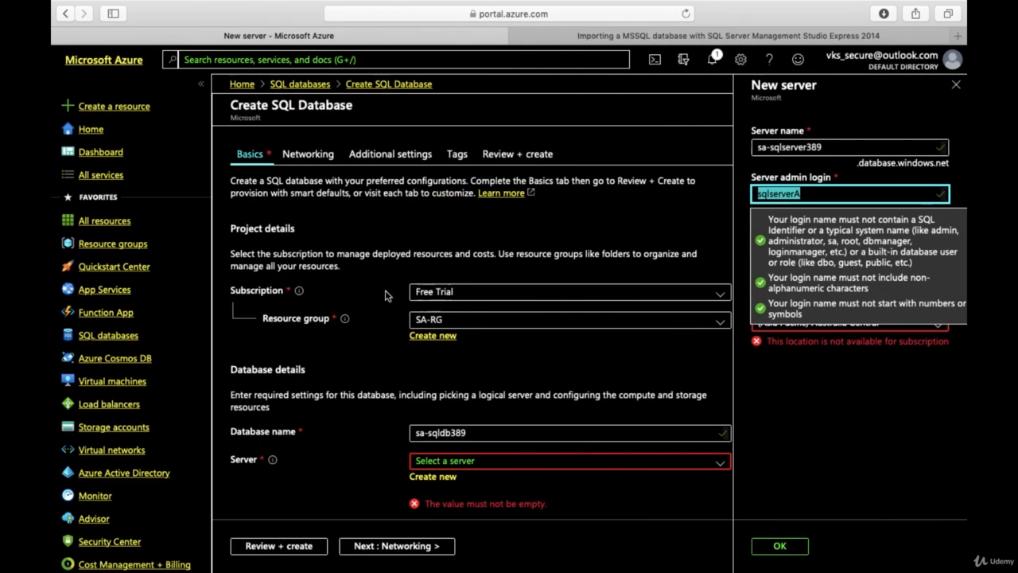
Step: Enter the server admin password and repeat it in the password confirmation
left_click(740, 226)
left_click(773, 234)
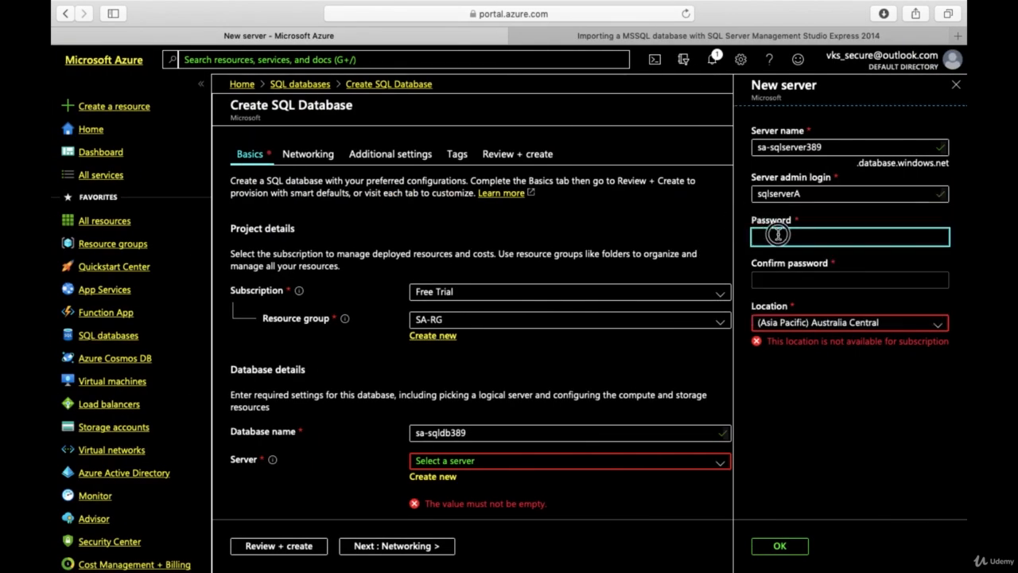
type("************")
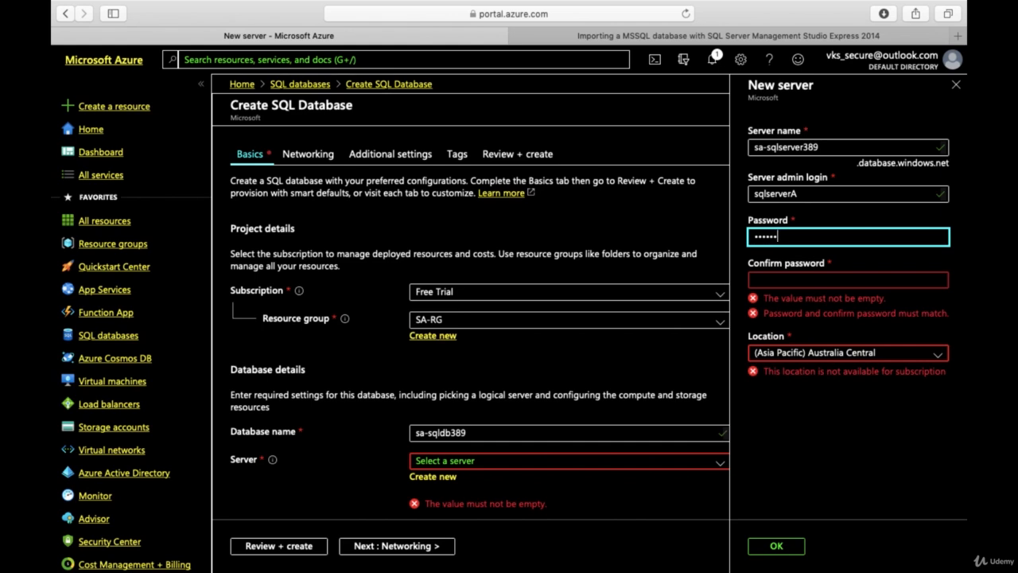
left_click(773, 280)
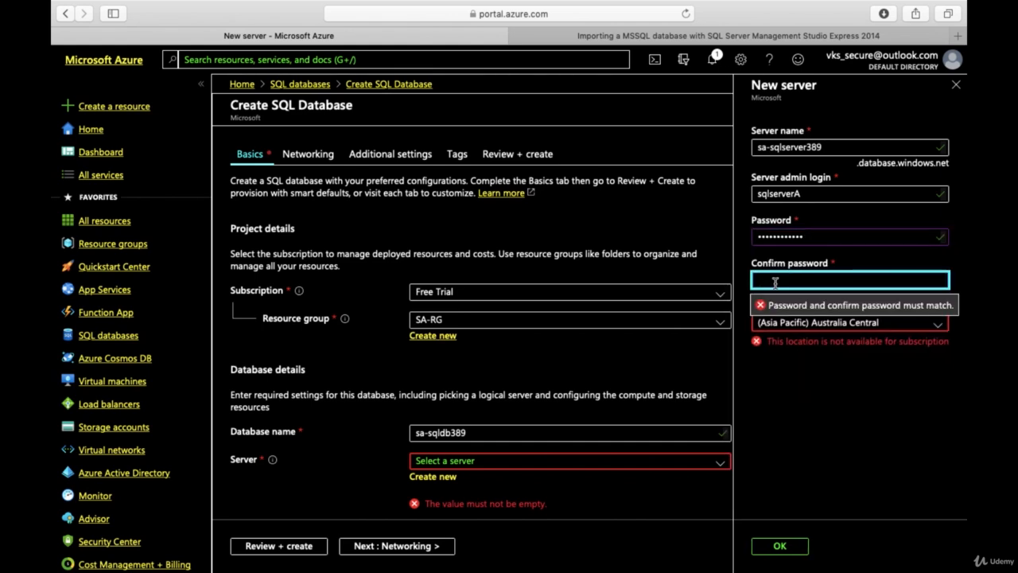
type("*******")
key("BackSpace")
key("BackSpace")
key("BackSpace")
key("BackSpace")
key("BackSpace")
type("***********")
Step: Set the new server's location to (US) East US and confirm the server definition
left_click(806, 321)
scroll(801, 139, "up", 5)
scroll(802, 140, "down", 2)
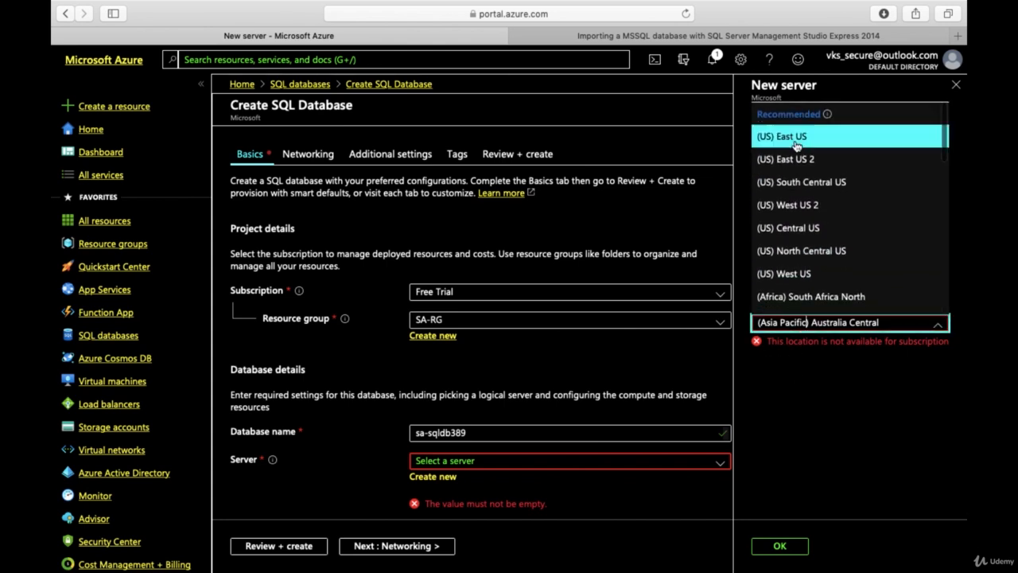
left_click(801, 137)
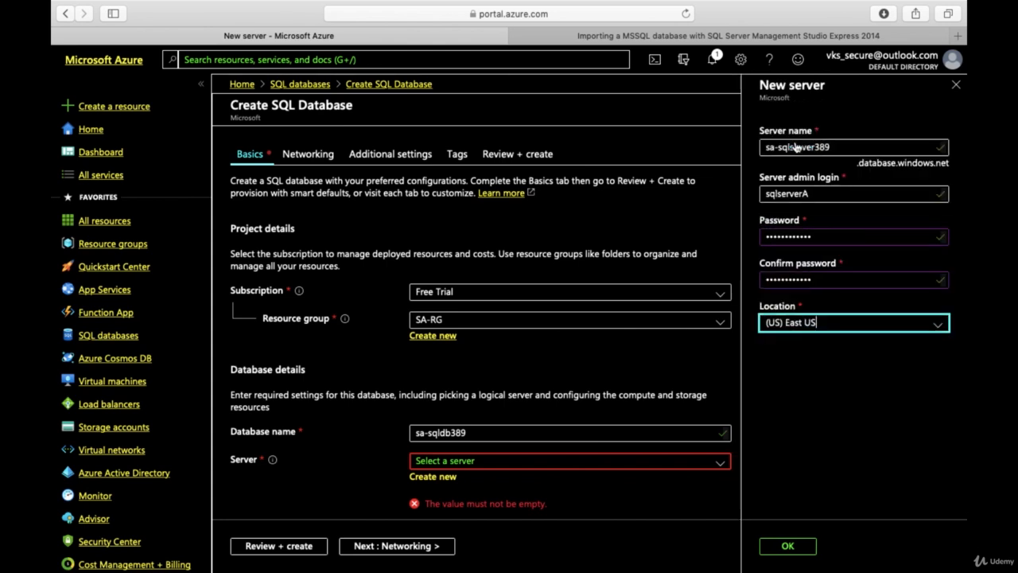
left_click(783, 550)
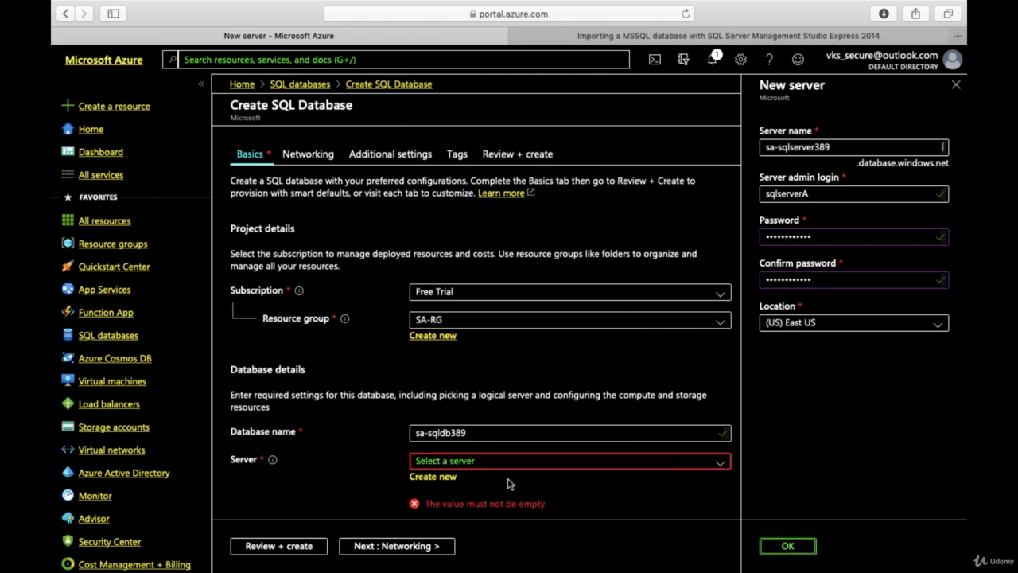
left_click(451, 432)
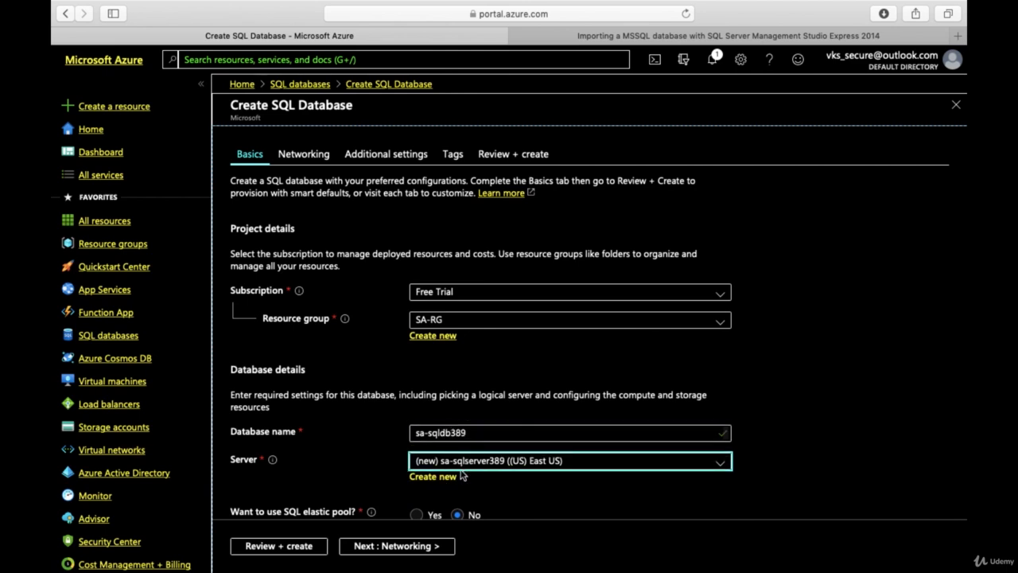
Step: Configure the database's compute and storage to use the Basic tier with 2 GB, and apply it
scroll(490, 480, "down", 2)
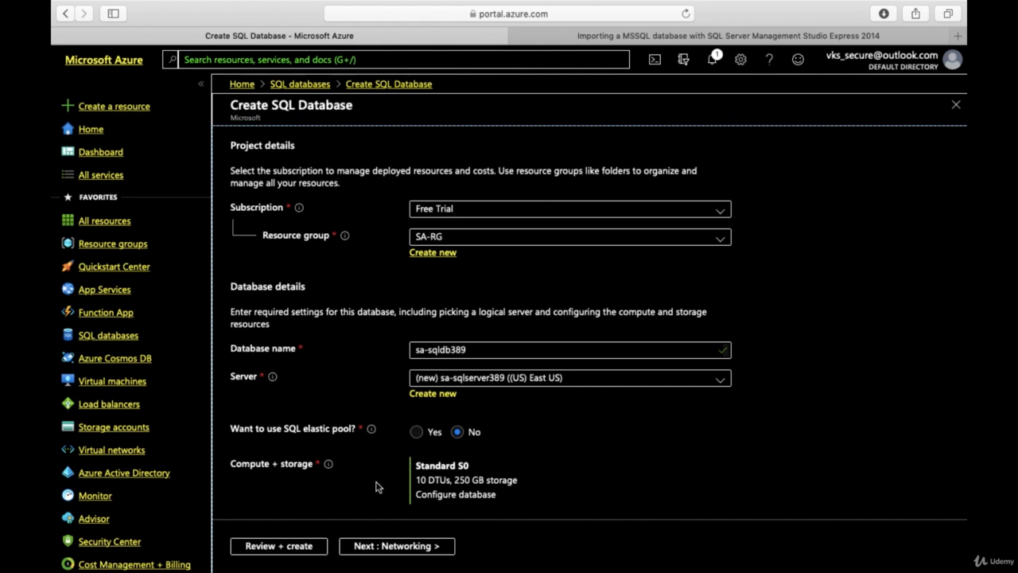
left_click(443, 496)
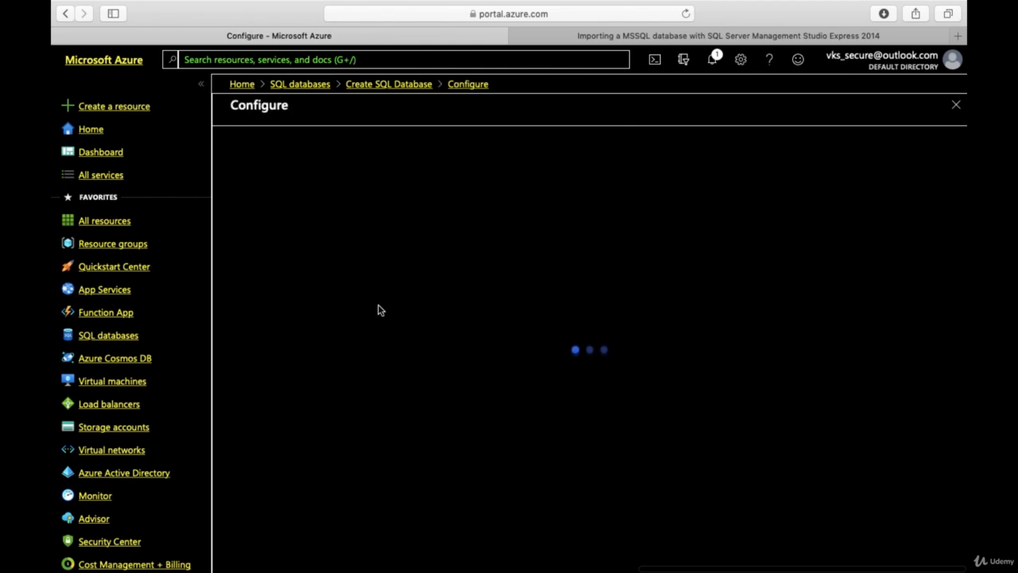
left_click(279, 184)
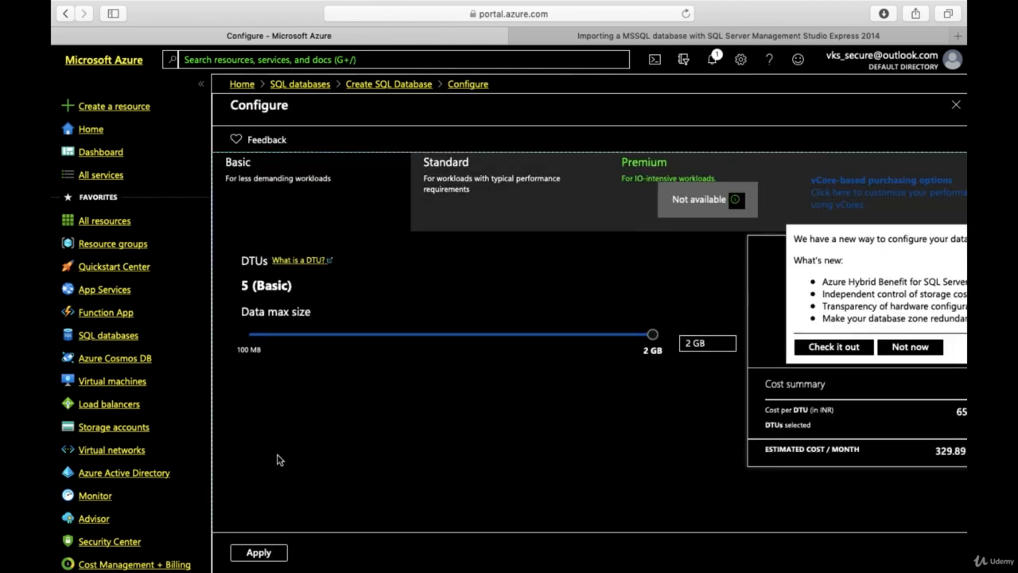
left_click(256, 551)
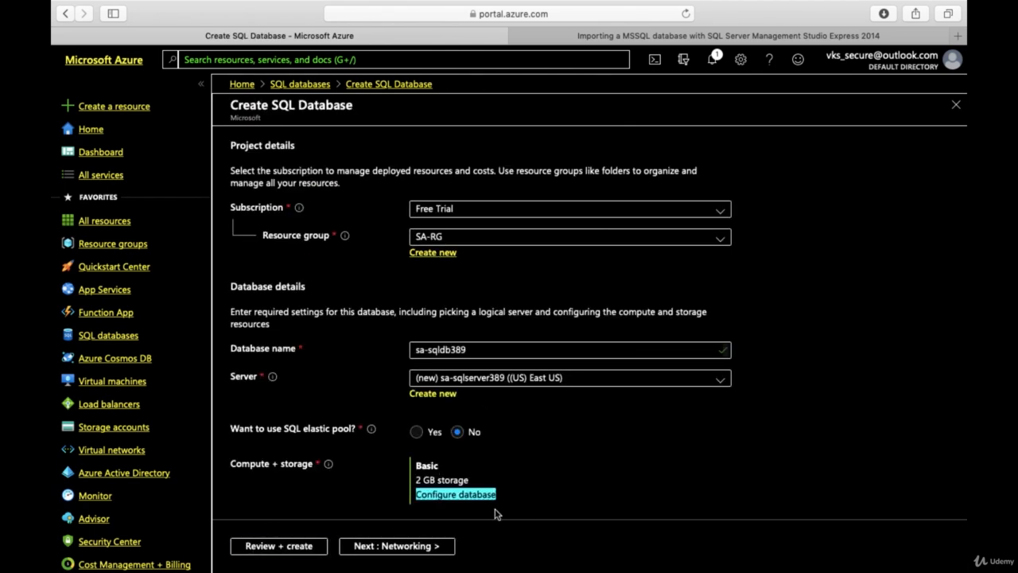
Step: Proceed to the configuration review and create the SQL database with its new server
scroll(493, 501, "down", 1)
left_click(299, 549)
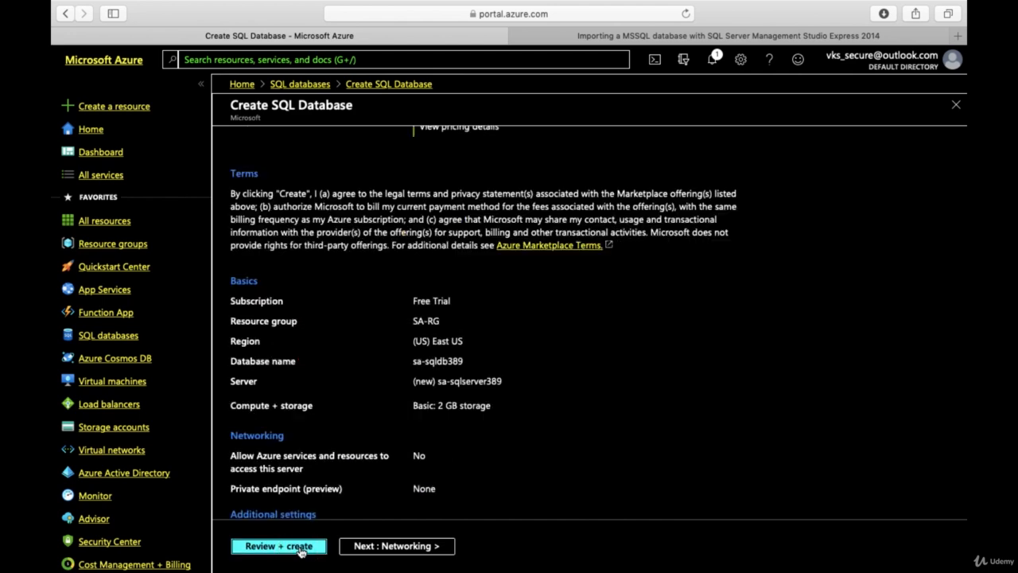
left_click(258, 547)
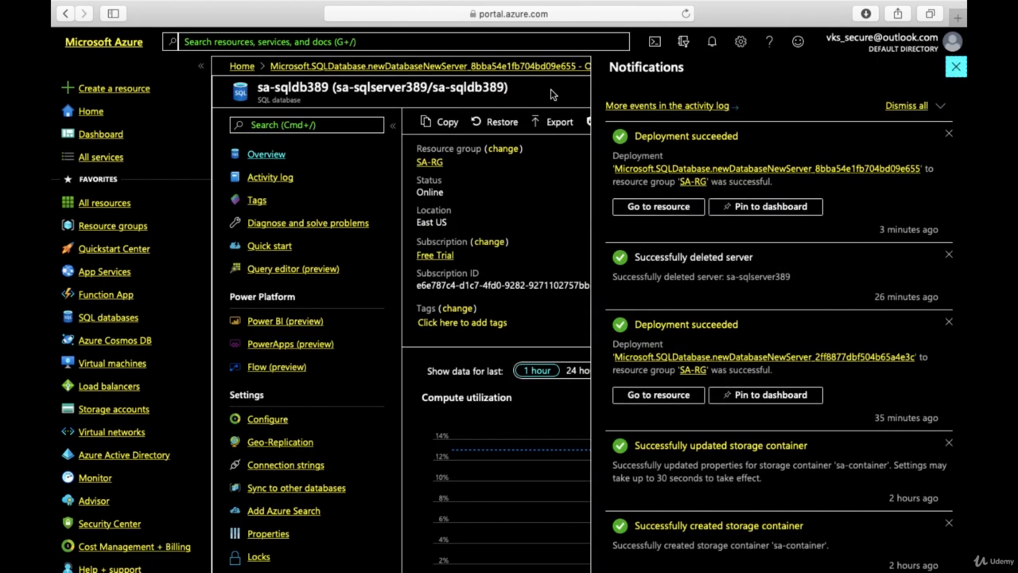
Step: Open the newly deployed sa-sqldb389 database and go from its overview to its SQL server, sa-sqlserver389
left_click(656, 206)
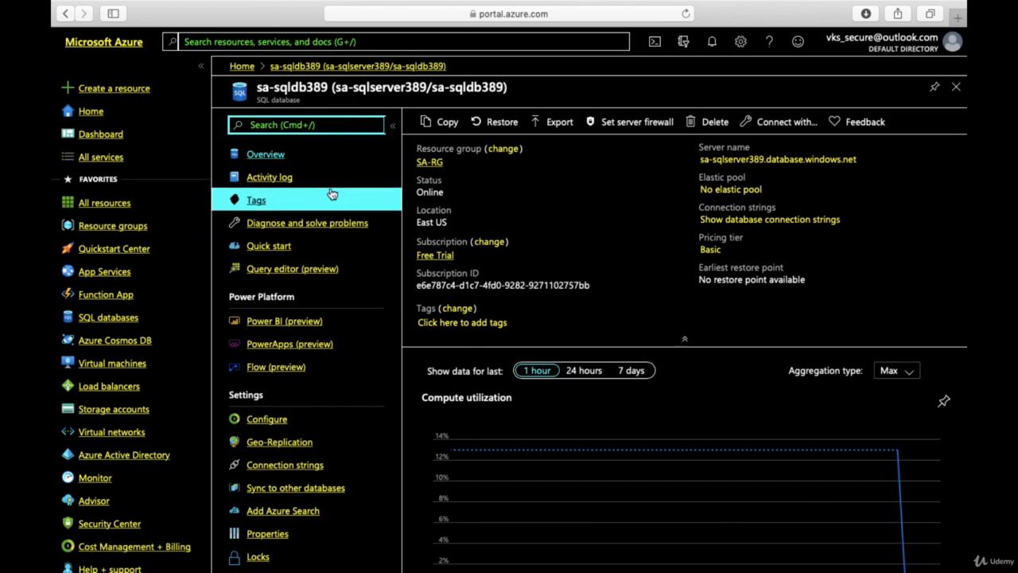
scroll(308, 481, "down", 10)
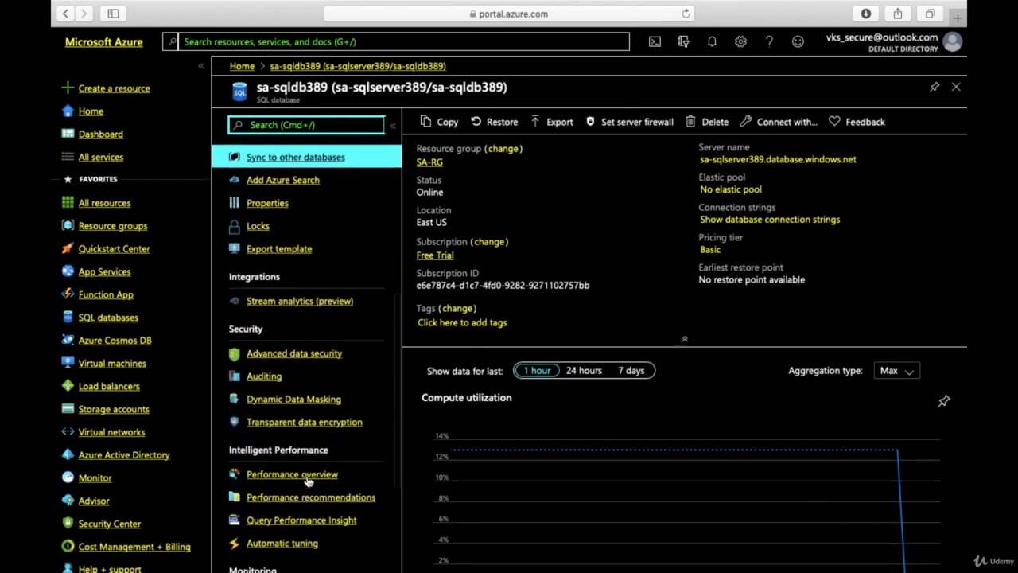
scroll(308, 481, "up", 10)
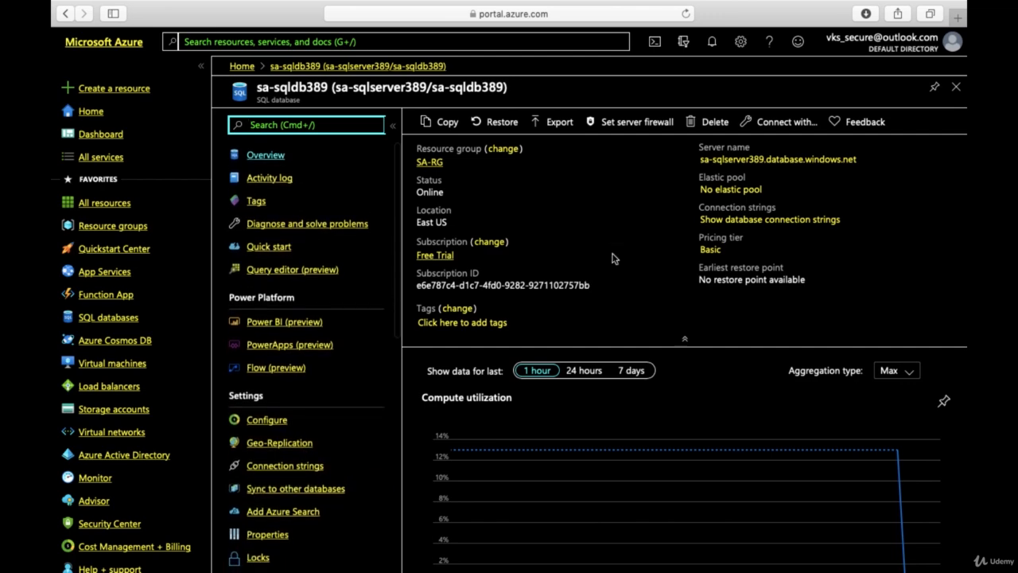
left_click(721, 160)
left_click(722, 161)
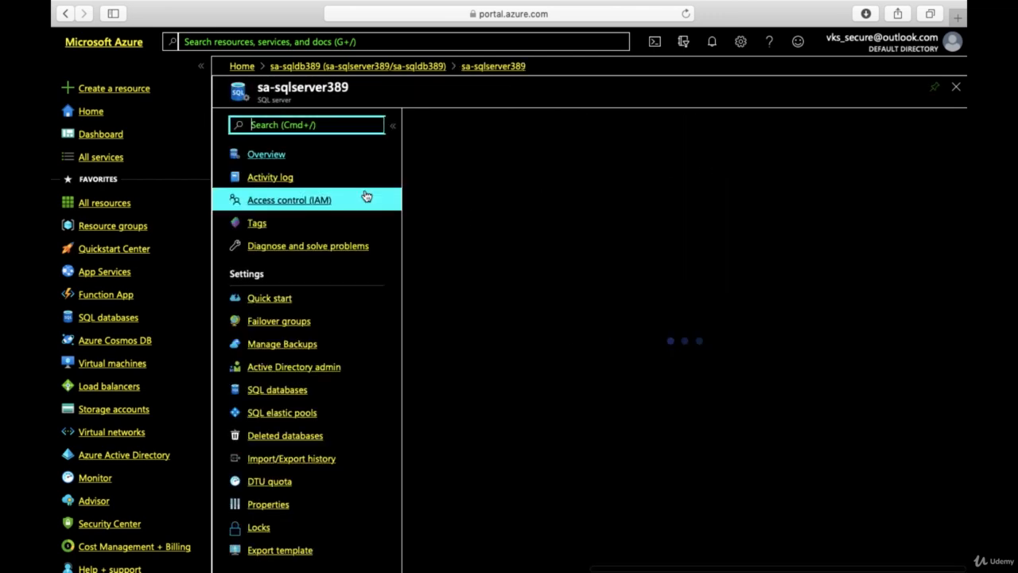
Step: Examine the available settings, security options, essential properties and features of the sa-sqlserver389 server
scroll(320, 454, "down", 1)
scroll(320, 454, "down", 8)
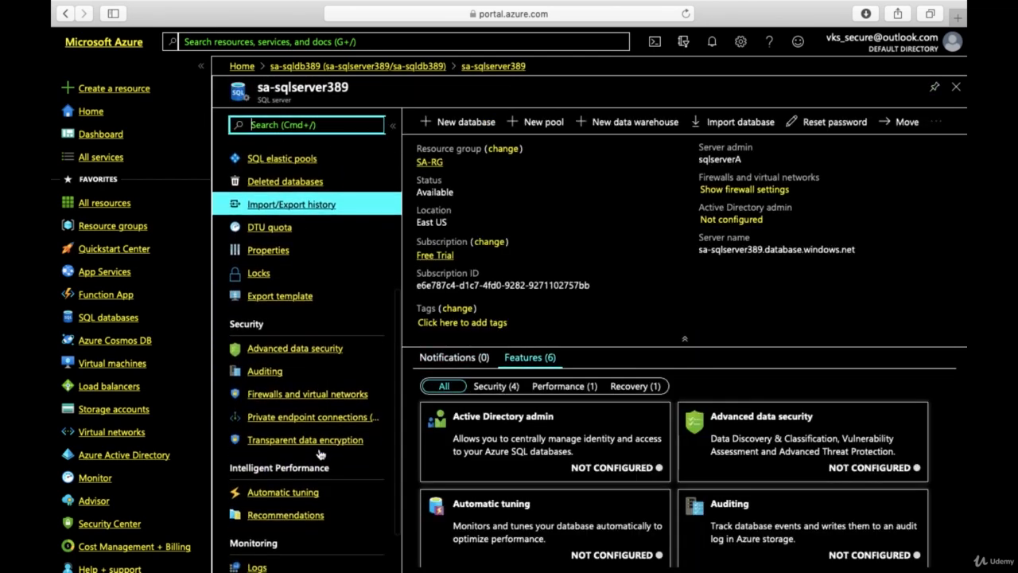
scroll(320, 454, "up", 10)
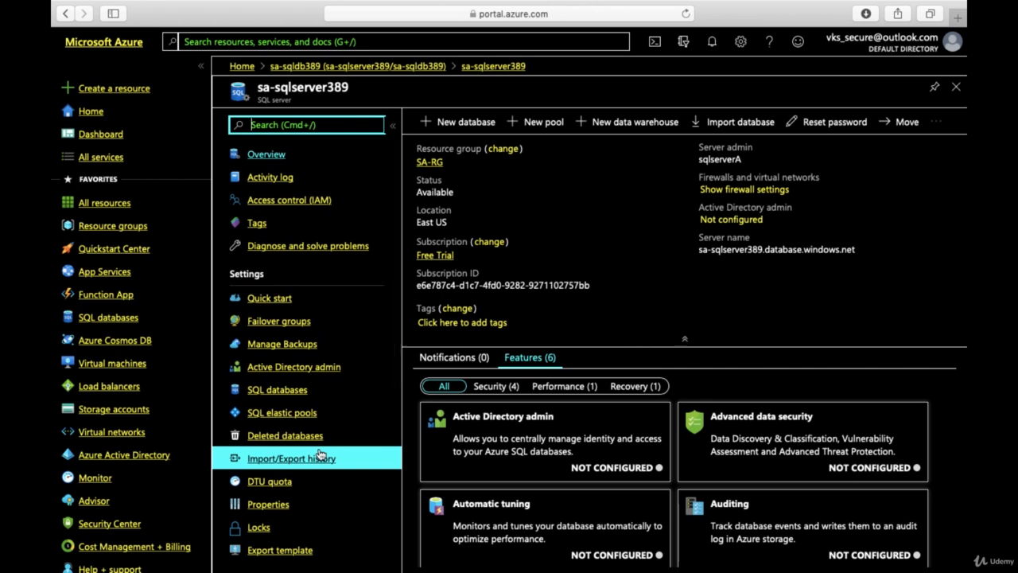
scroll(688, 302, "down", 2)
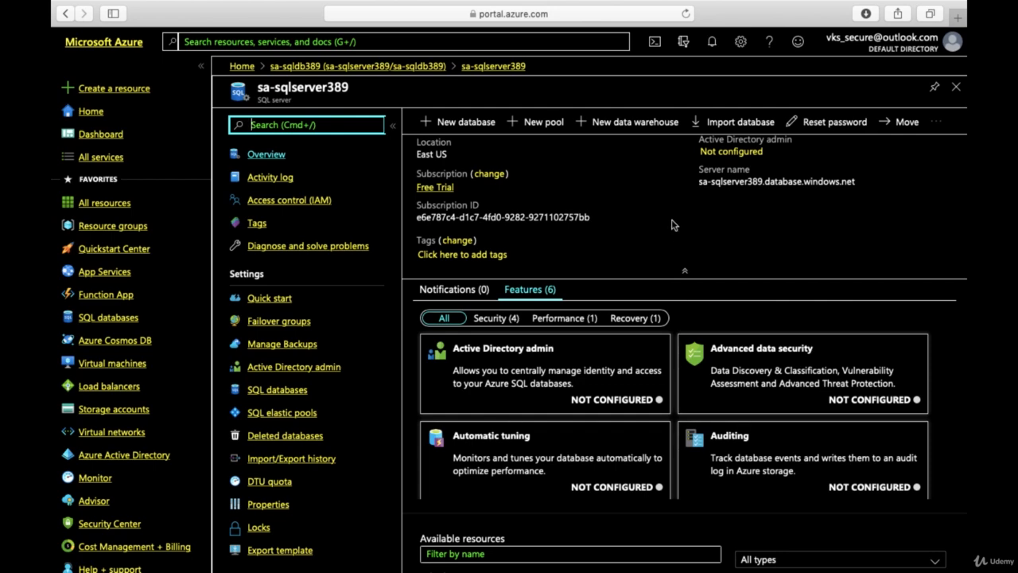
scroll(673, 226, "down", 1)
scroll(673, 227, "up", 3)
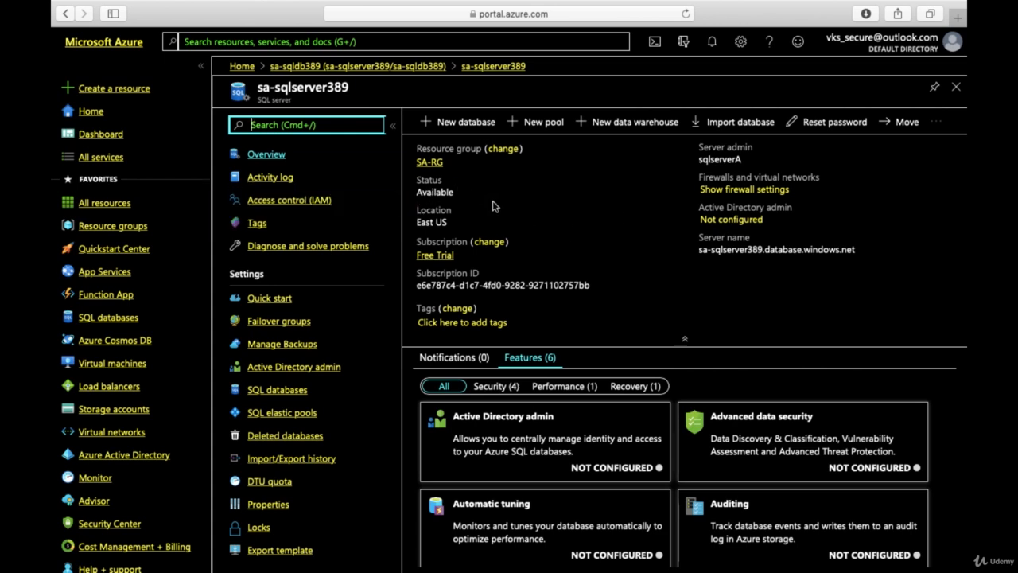
scroll(492, 206, "down", 1)
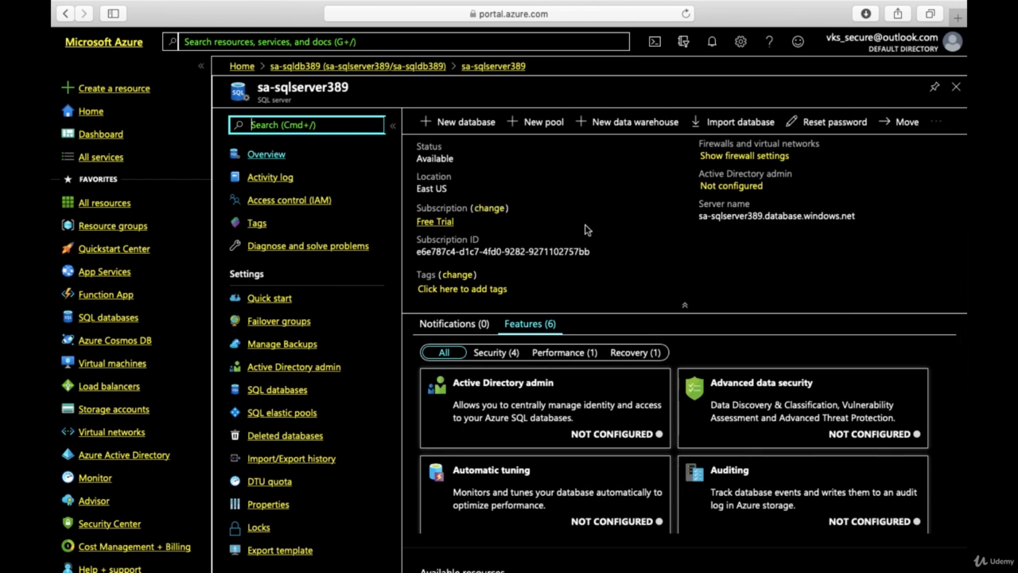
scroll(585, 230, "up", 1)
scroll(585, 230, "down", 1)
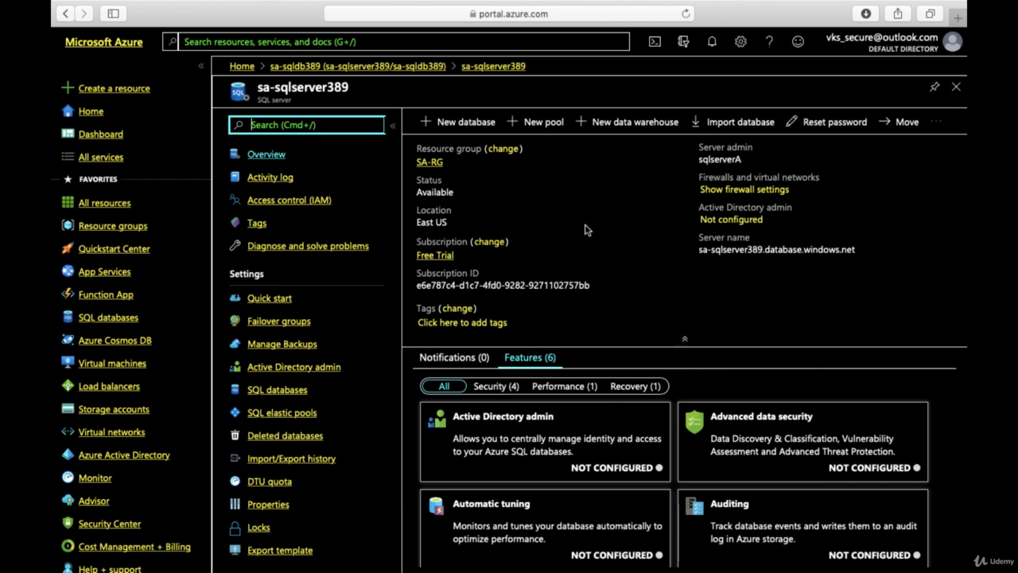
Step: Search the directory for the user by name, assign that user as the server's Active Directory admin, and save the assignment
scroll(322, 460, "down", 1)
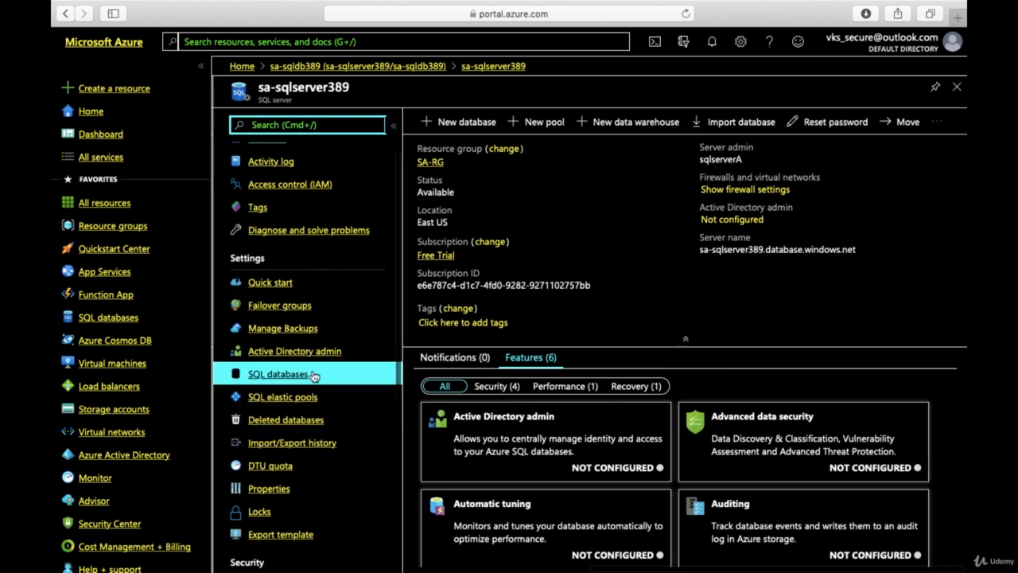
left_click(288, 353)
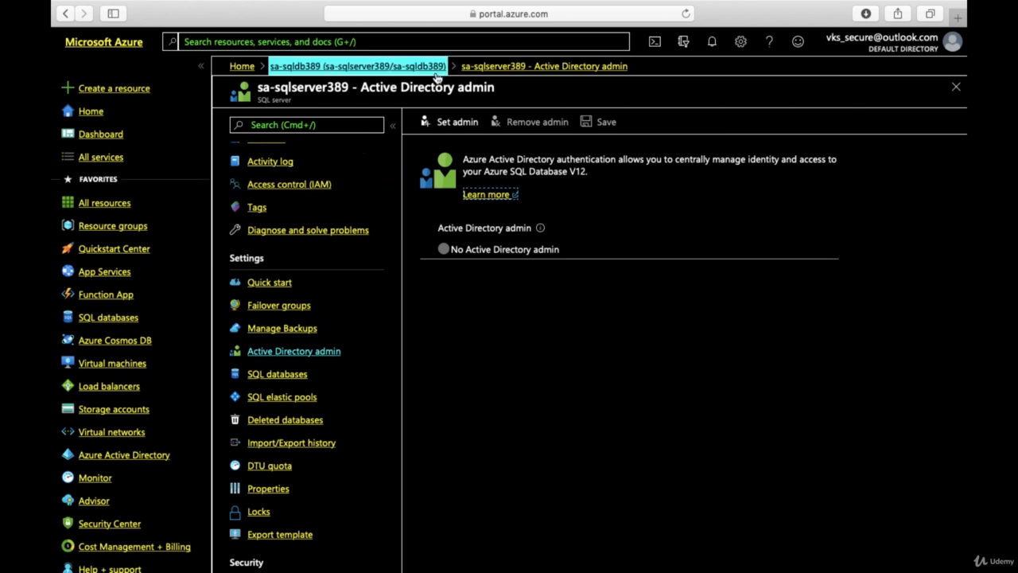
left_click(458, 126)
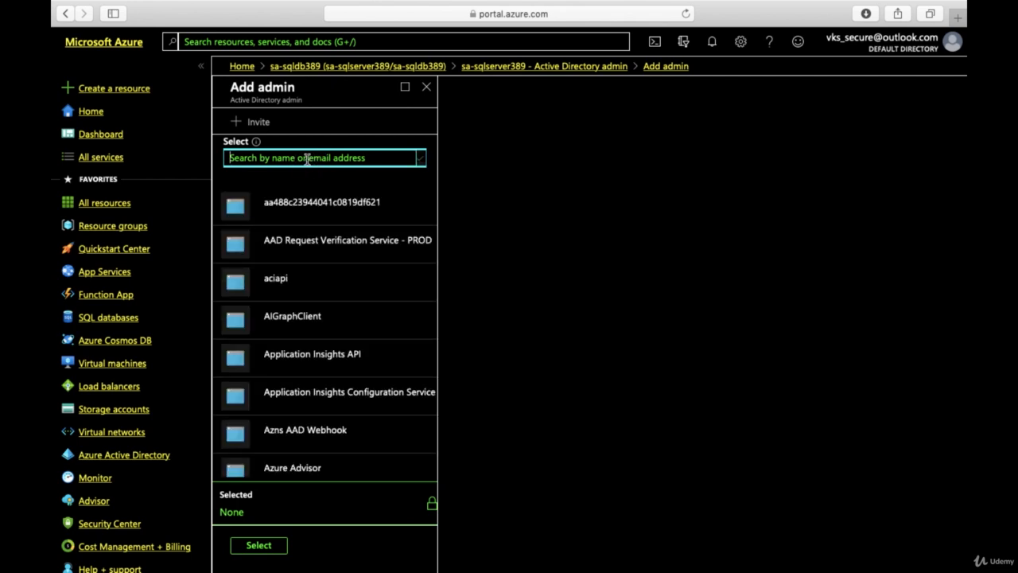
type("jagpal")
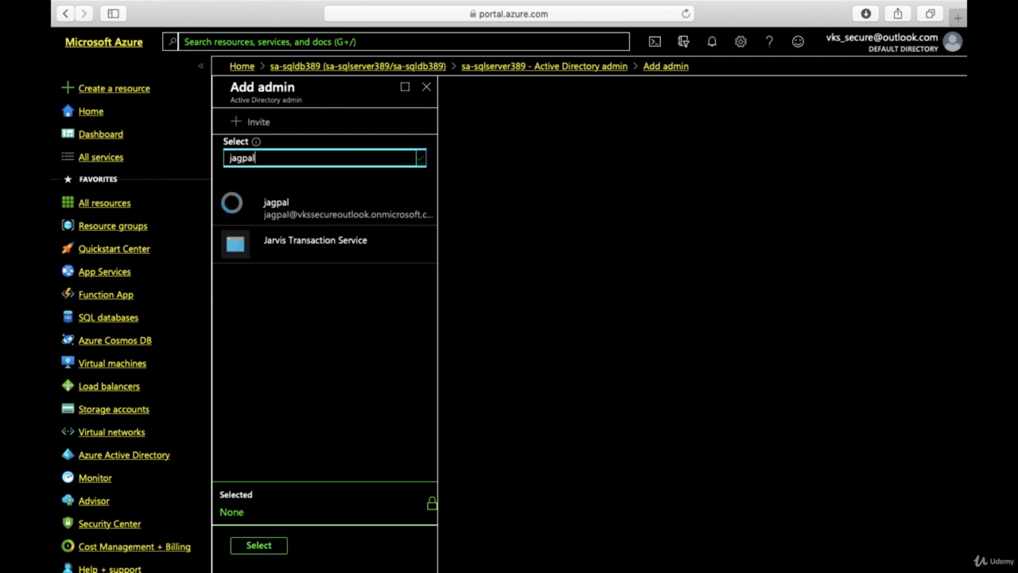
left_click(325, 213)
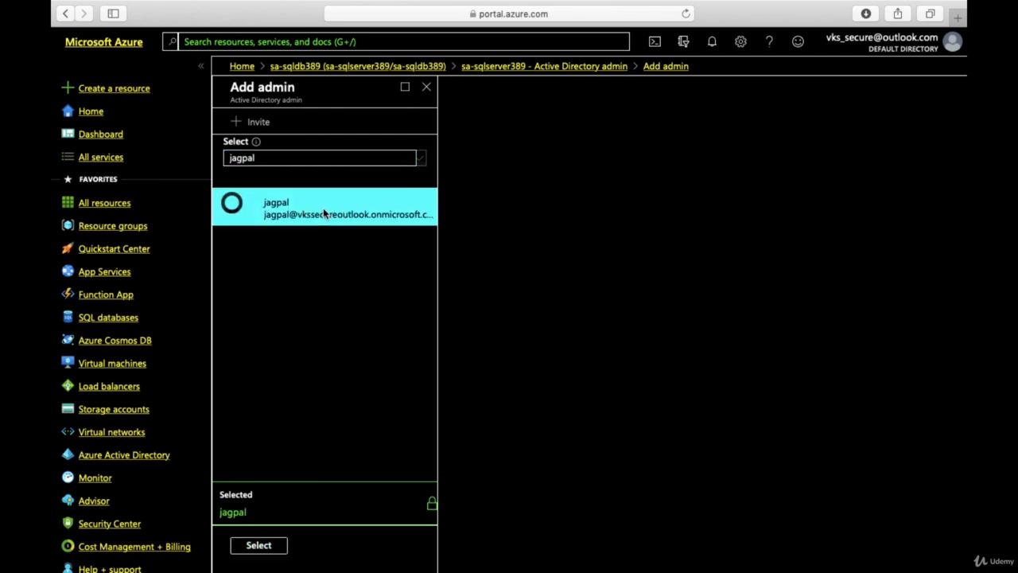
left_click(258, 547)
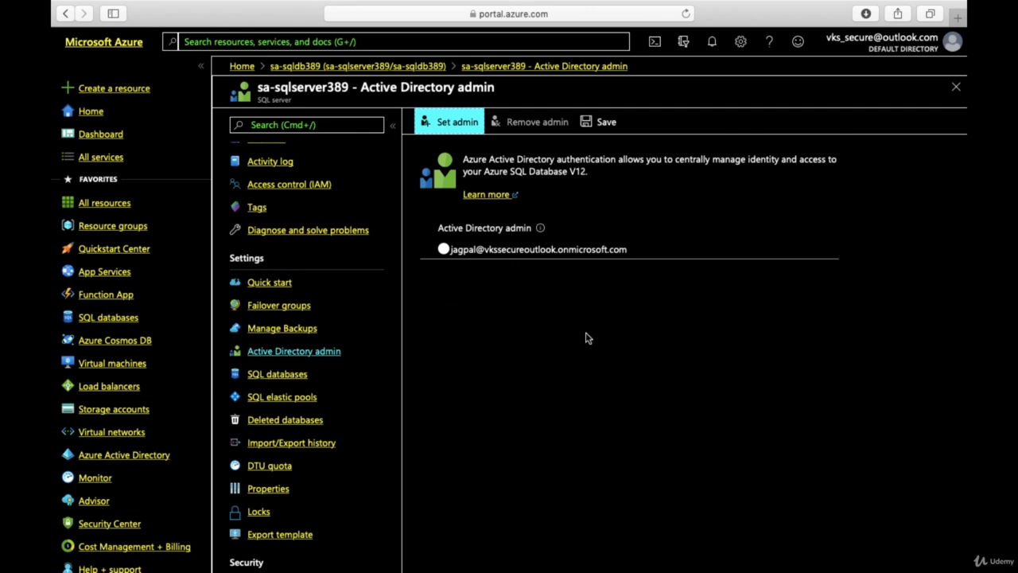
left_click(604, 123)
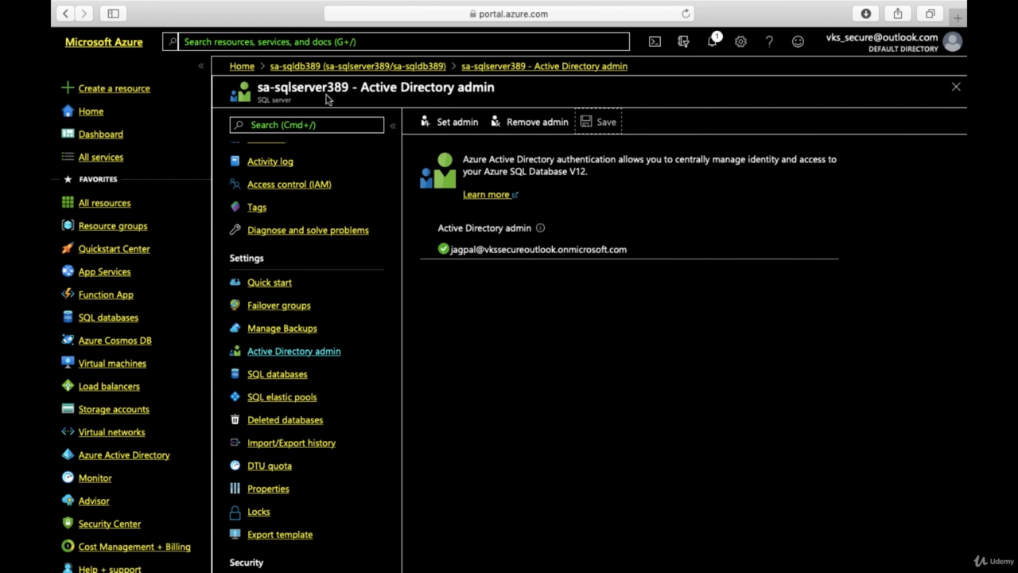
Step: Return to the sa-sqldb389 database and review its overview, including the server name and compute utilization
left_click(322, 66)
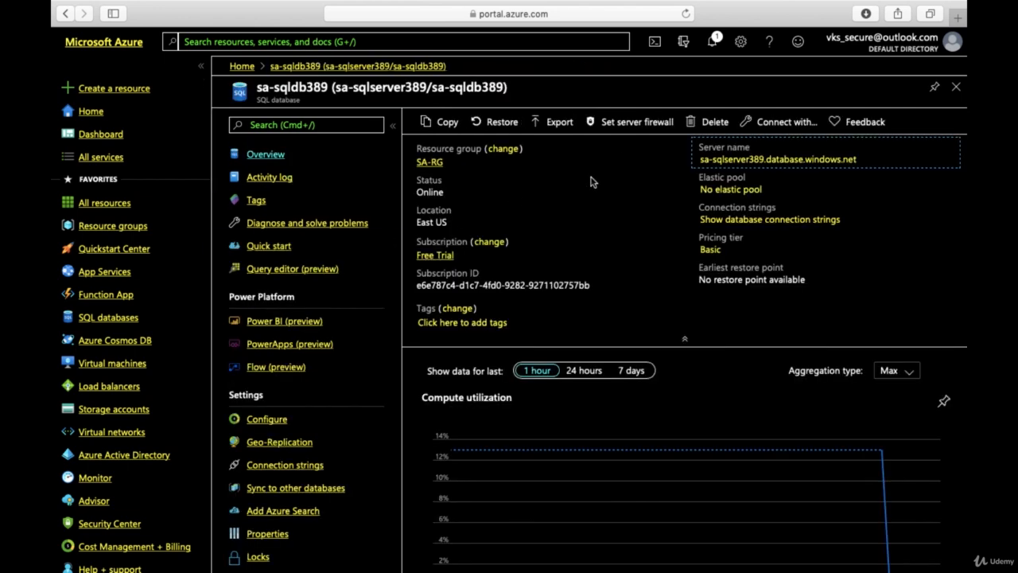
left_click(837, 164)
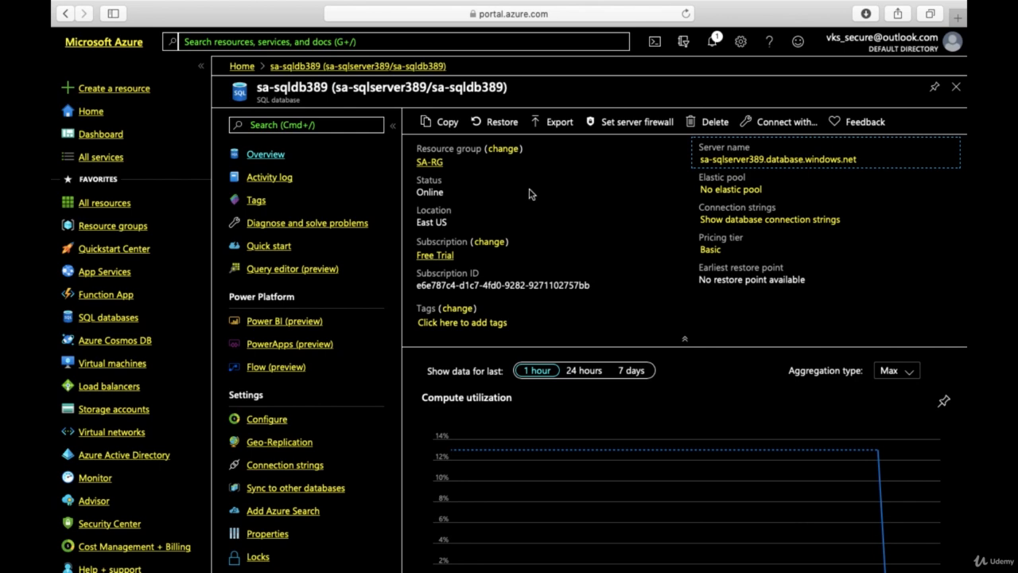
scroll(579, 226, "down", 1)
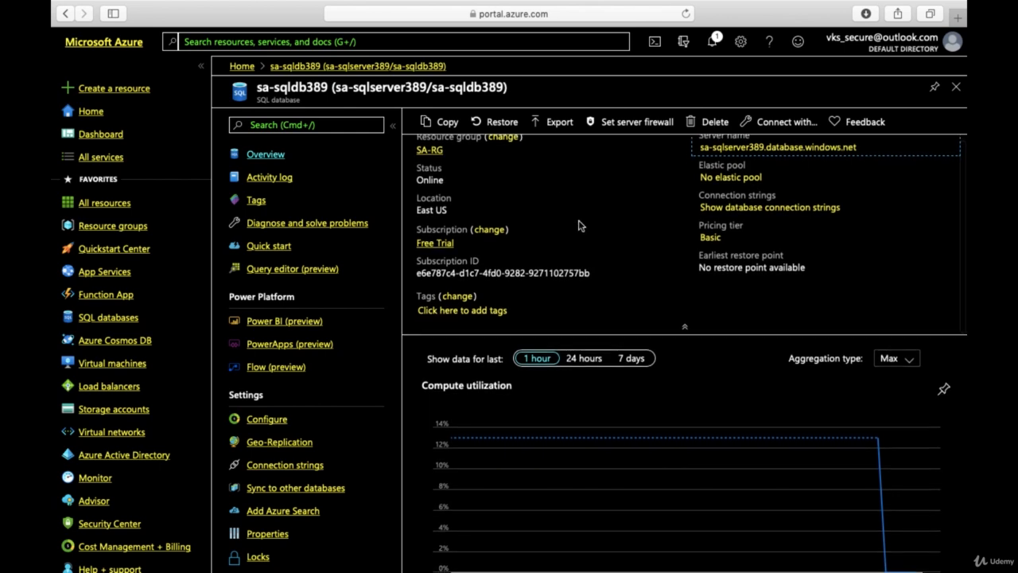
scroll(579, 226, "up", 1)
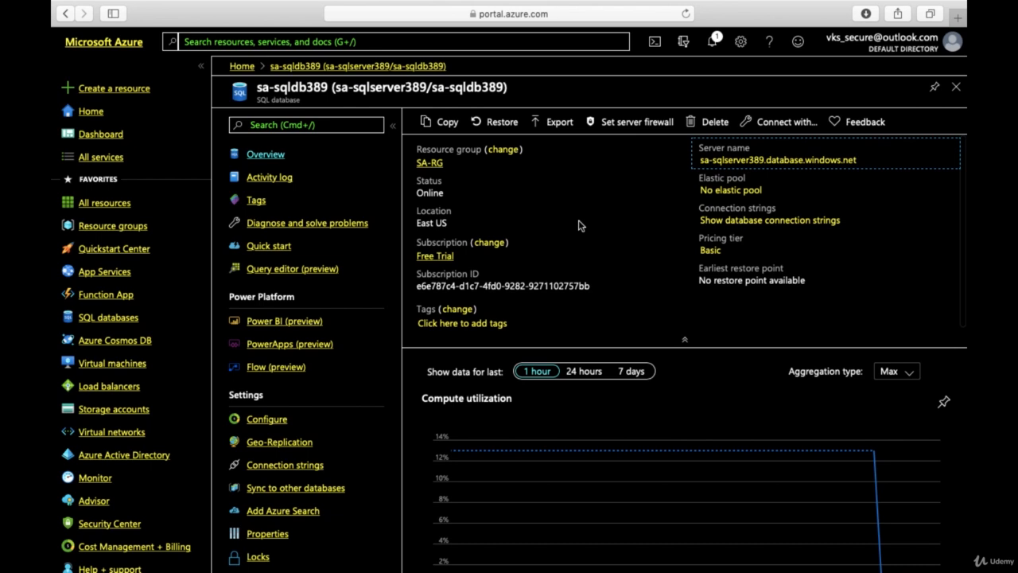